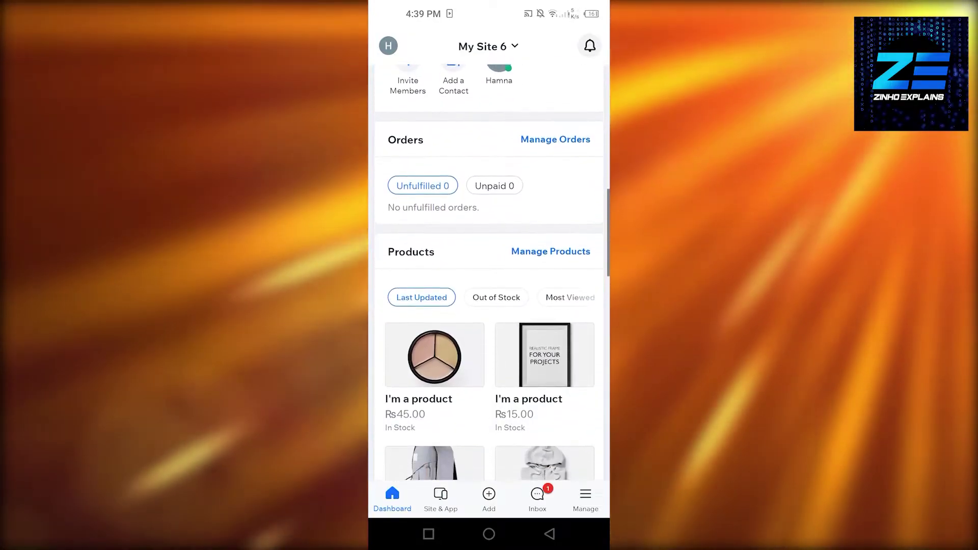
scroll(489, 306, down, 8)
scroll(489, 306, down, 5)
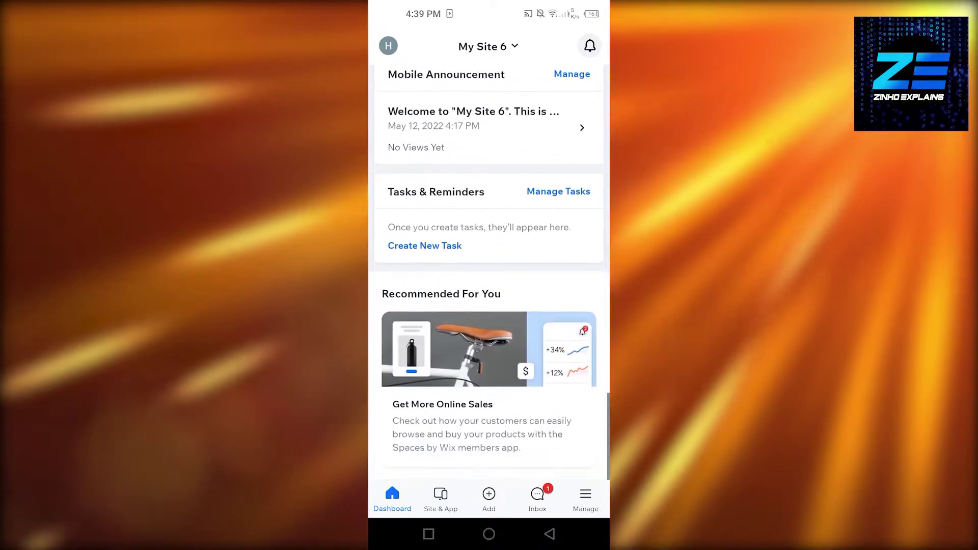
scroll(489, 306, up, 8)
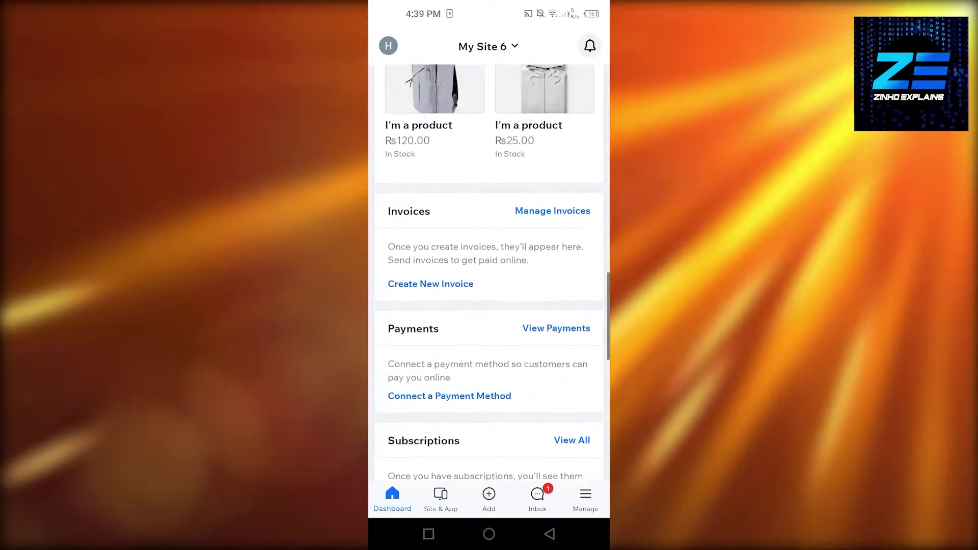
scroll(490, 305, up, 8)
Step: Go to the phone's home screen and reopen the Wix Owner dashboard for My Site 6
click(490, 534)
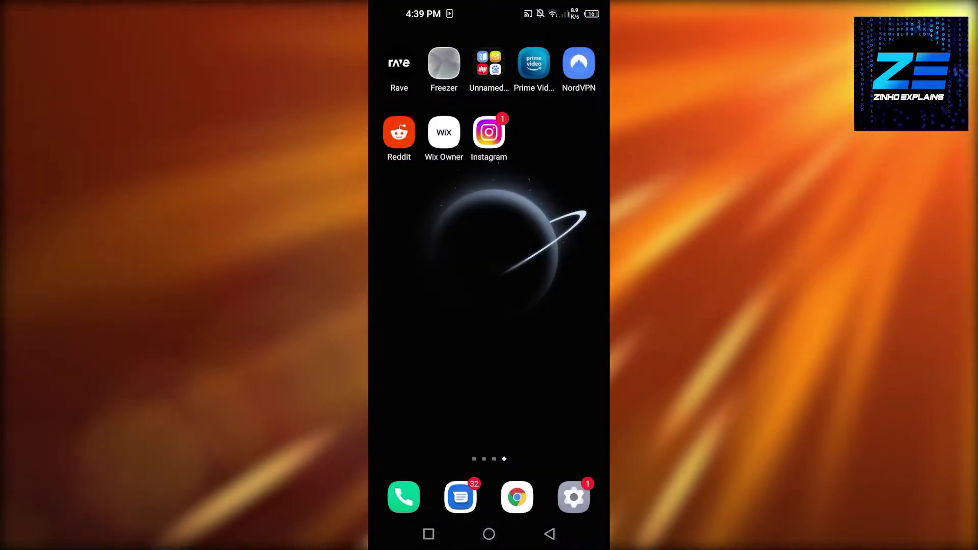
click(443, 132)
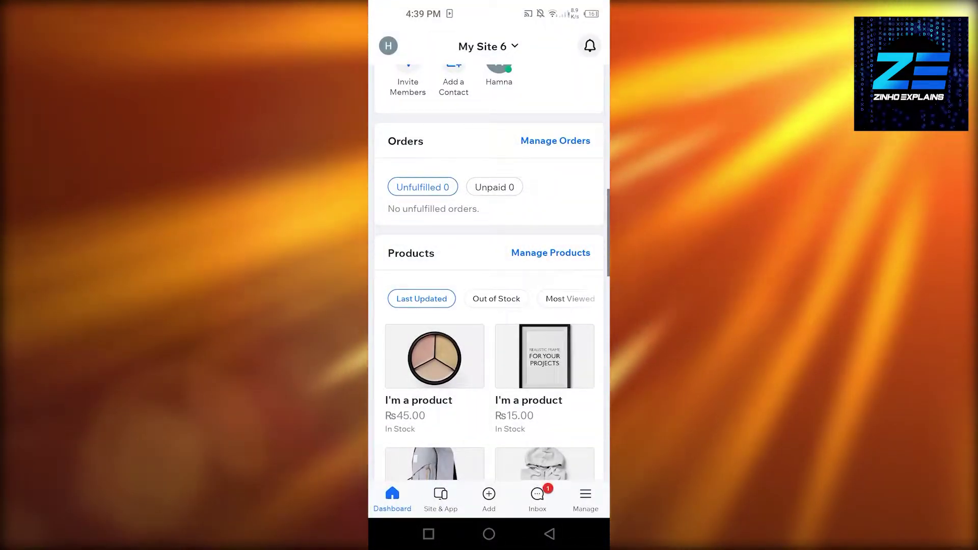
scroll(490, 275, up, 8)
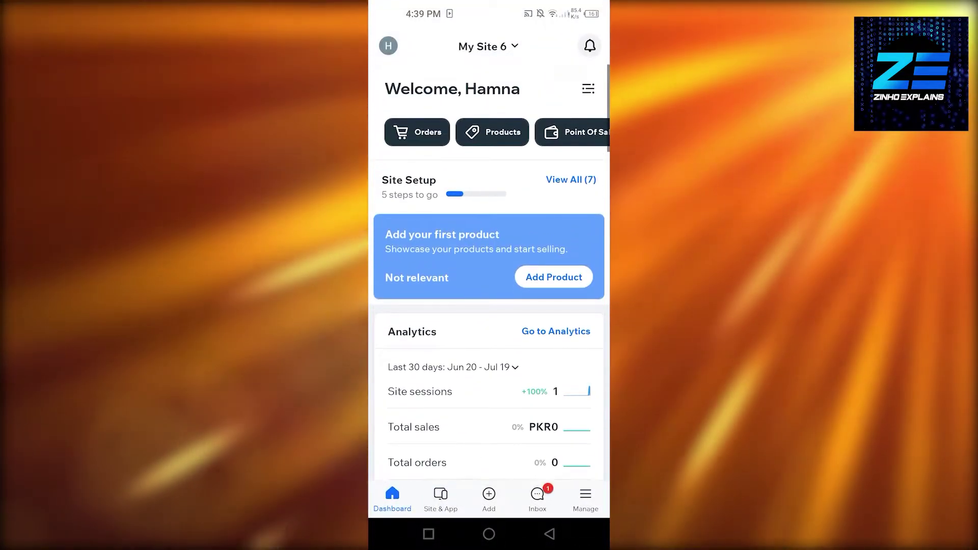
scroll(489, 306, down, 8)
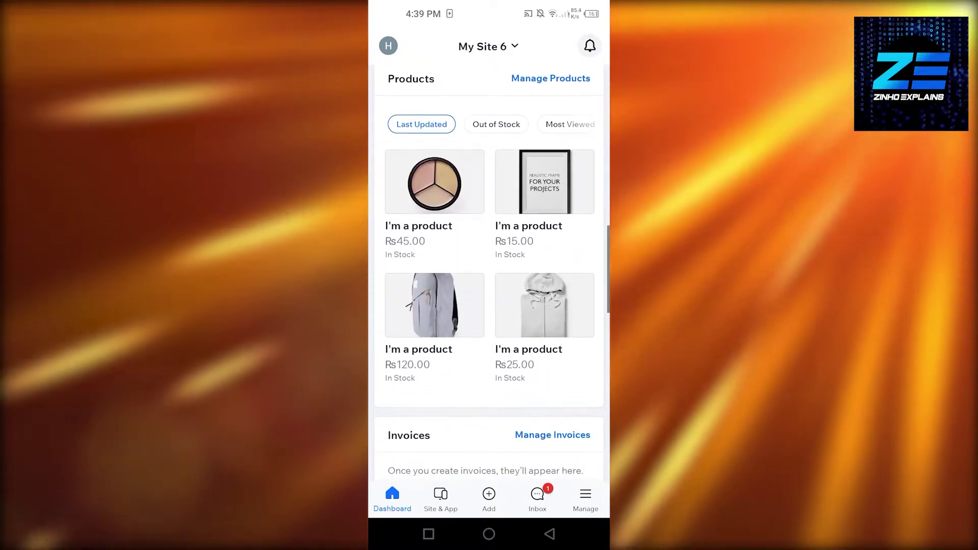
scroll(489, 306, down, 8)
scroll(490, 306, up, 7)
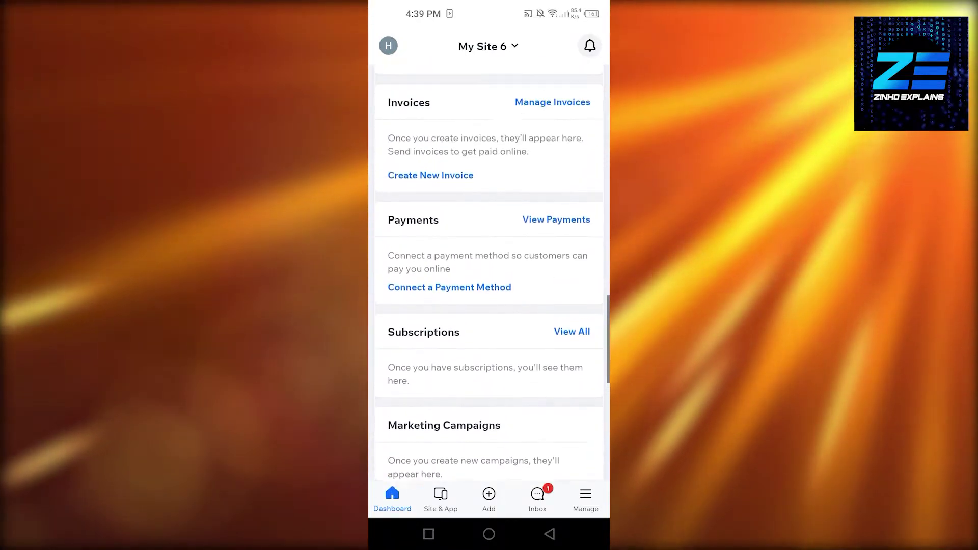
scroll(489, 275, up, 6)
scroll(489, 276, up, 4)
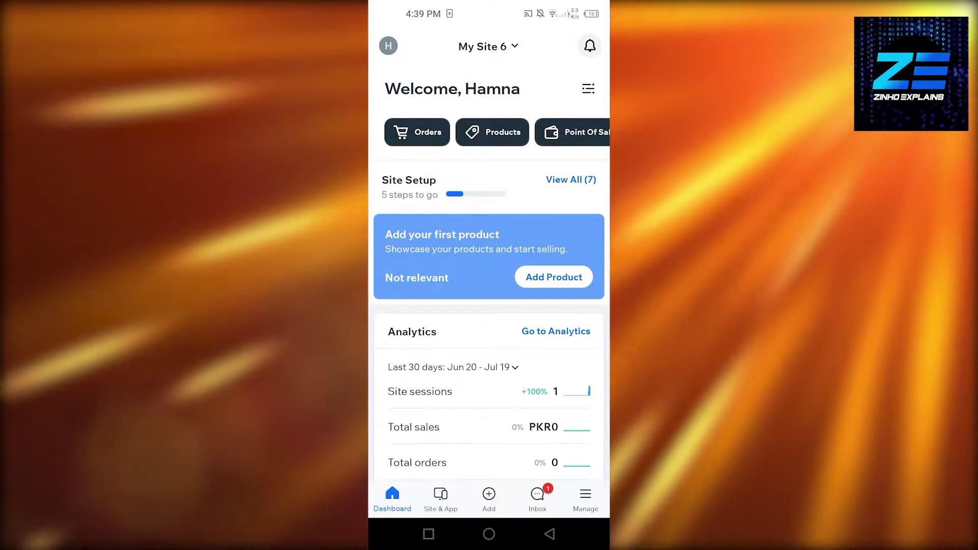
scroll(490, 306, down, 5)
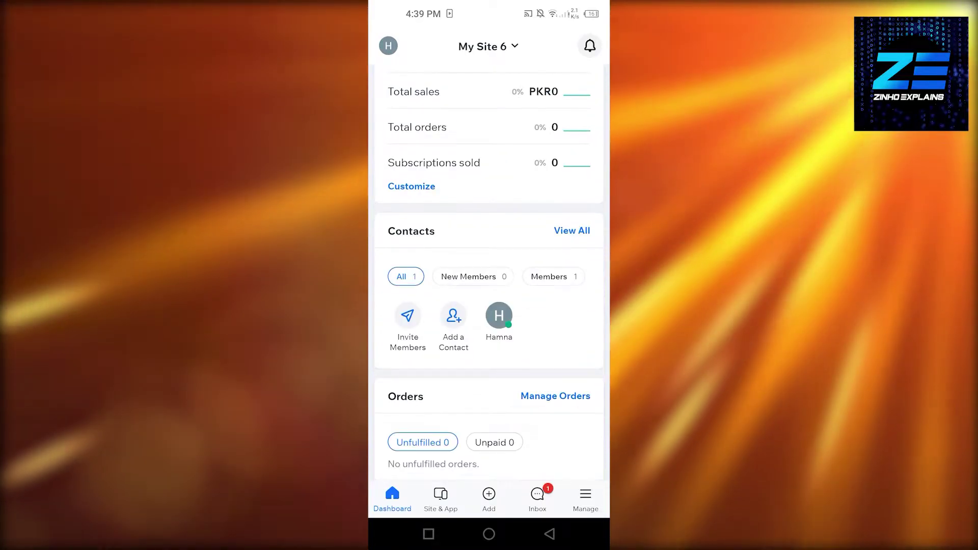
scroll(489, 306, down, 5)
scroll(489, 306, down, 5)
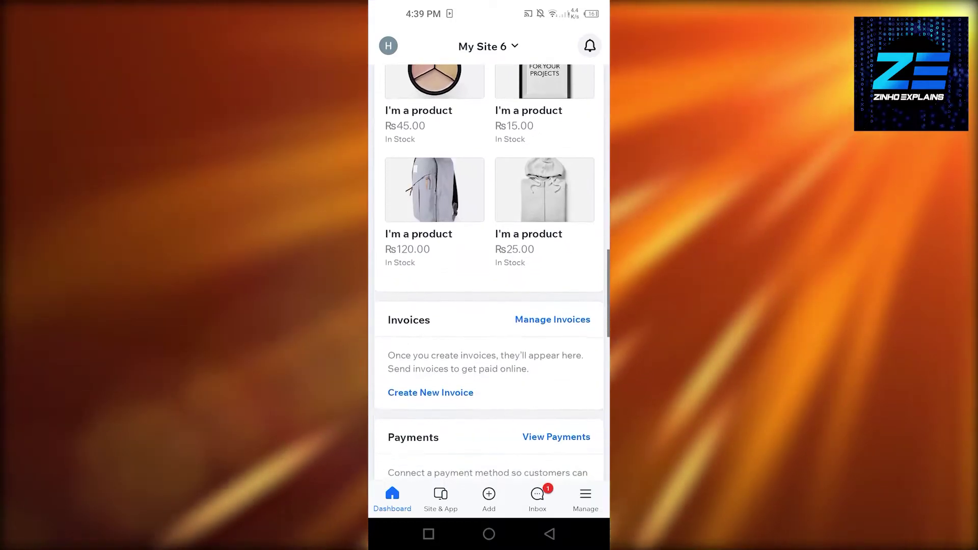
scroll(490, 305, down, 5)
scroll(490, 306, down, 5)
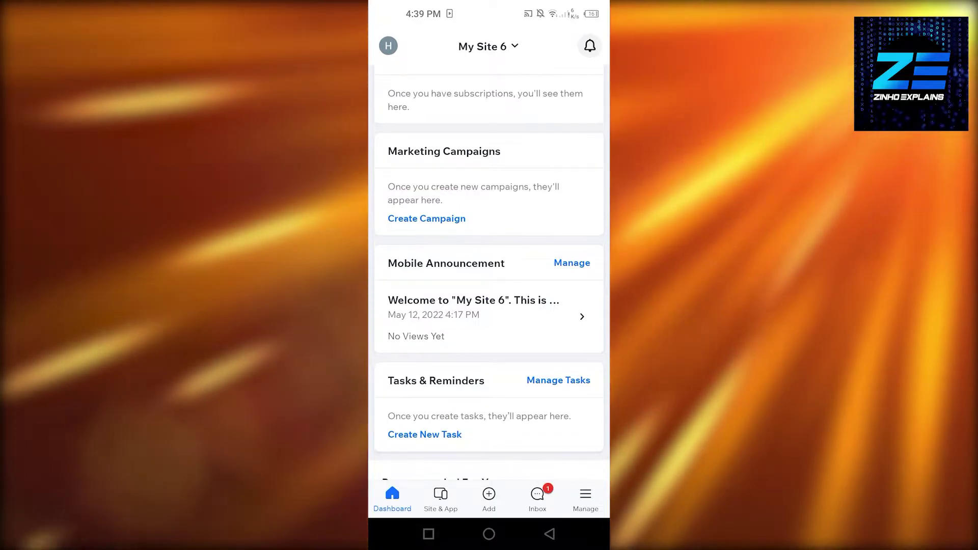
scroll(489, 275, up, 10)
click(440, 498)
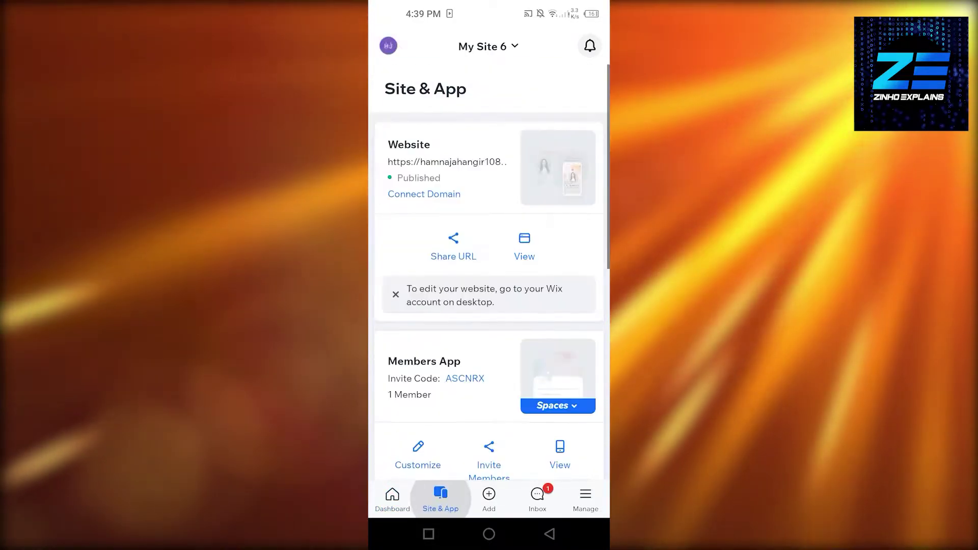
scroll(489, 306, down, 2)
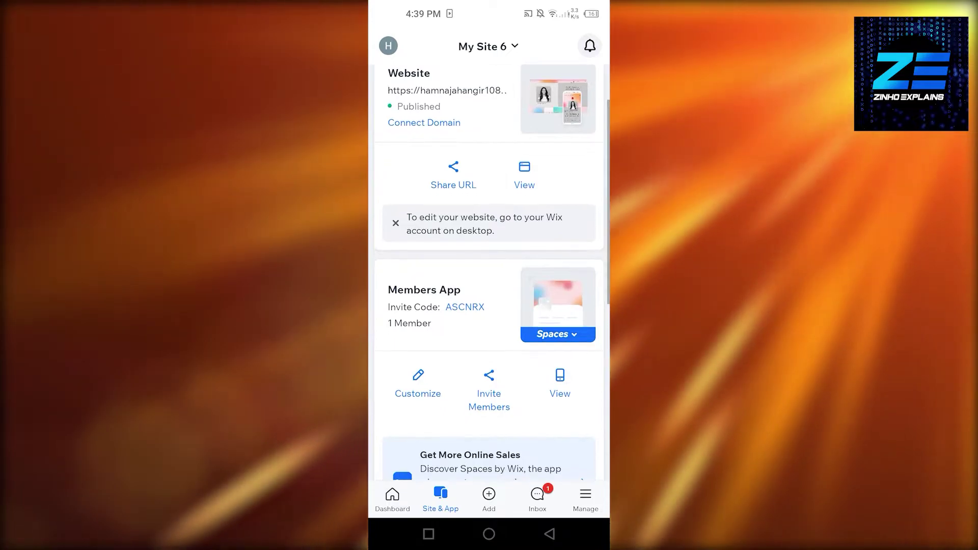
scroll(489, 306, up, 2)
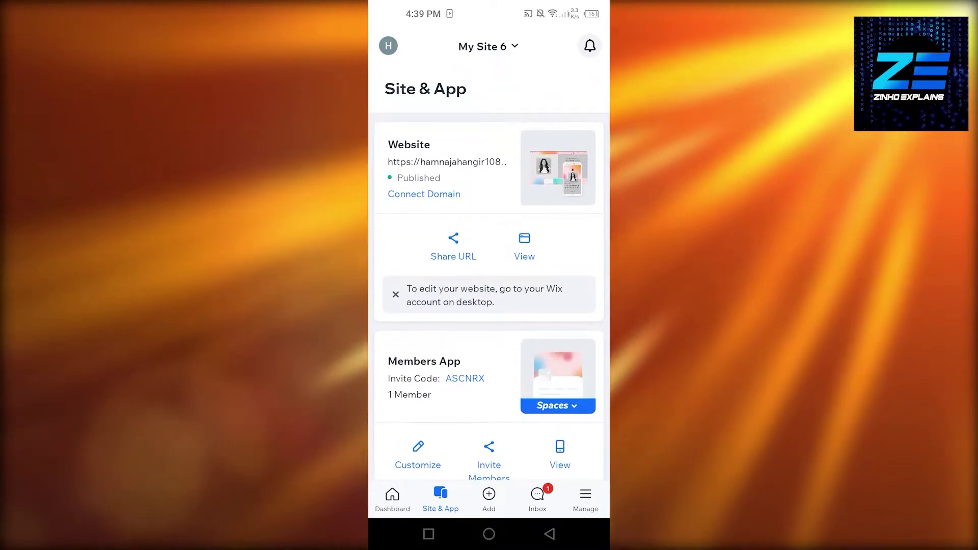
scroll(489, 306, down, 5)
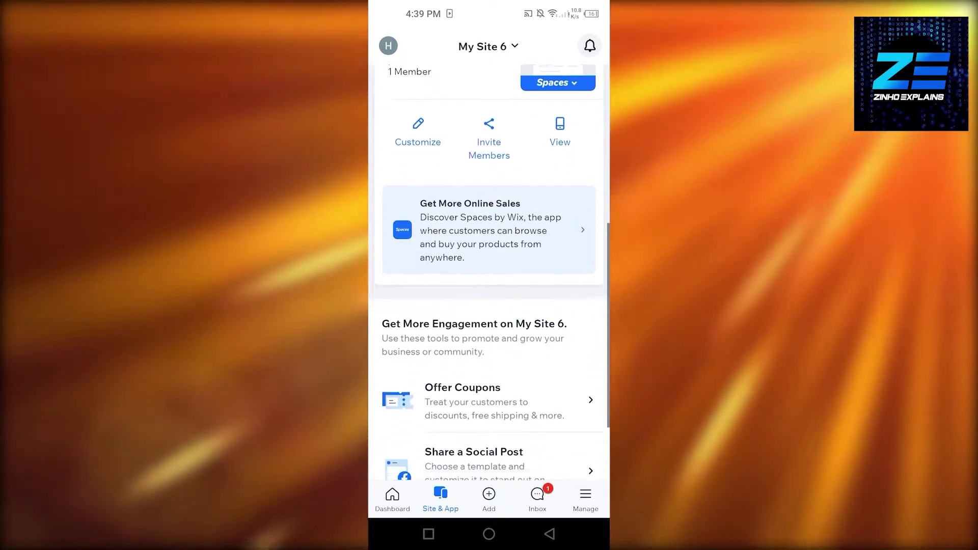
scroll(490, 306, down, 4)
scroll(489, 306, up, 5)
scroll(489, 305, up, 4)
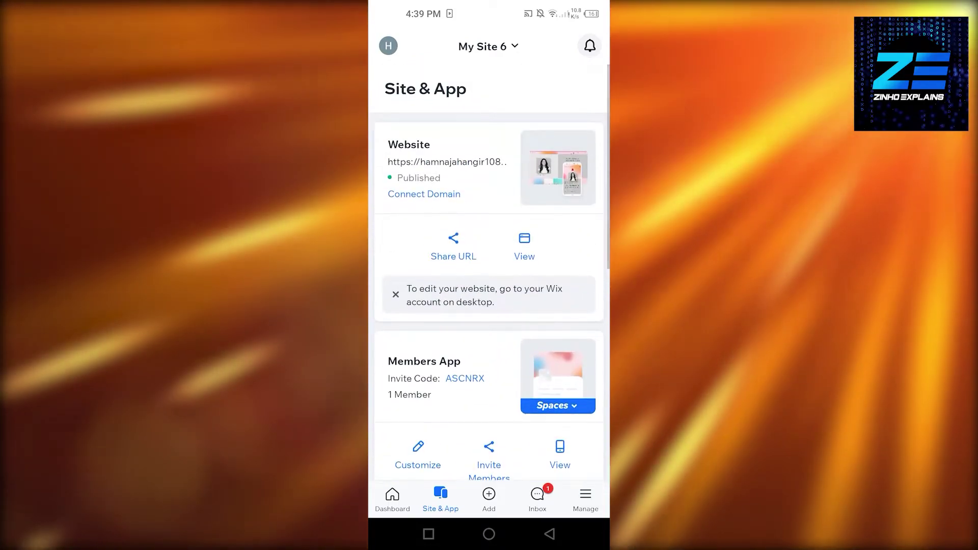
scroll(489, 305, down, 5)
scroll(490, 306, up, 2)
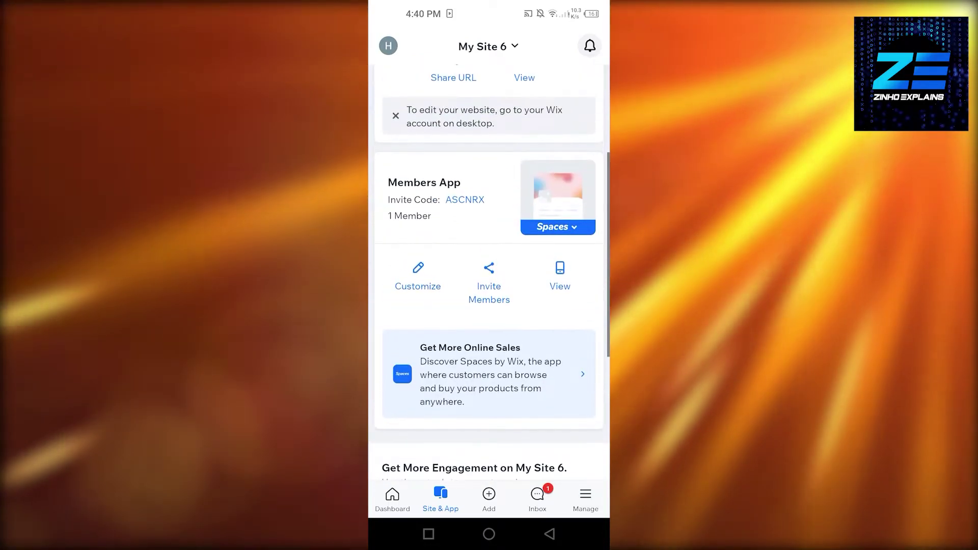
Step: Preview the Members App customizer's header, tabs and announcements, then close it
click(417, 275)
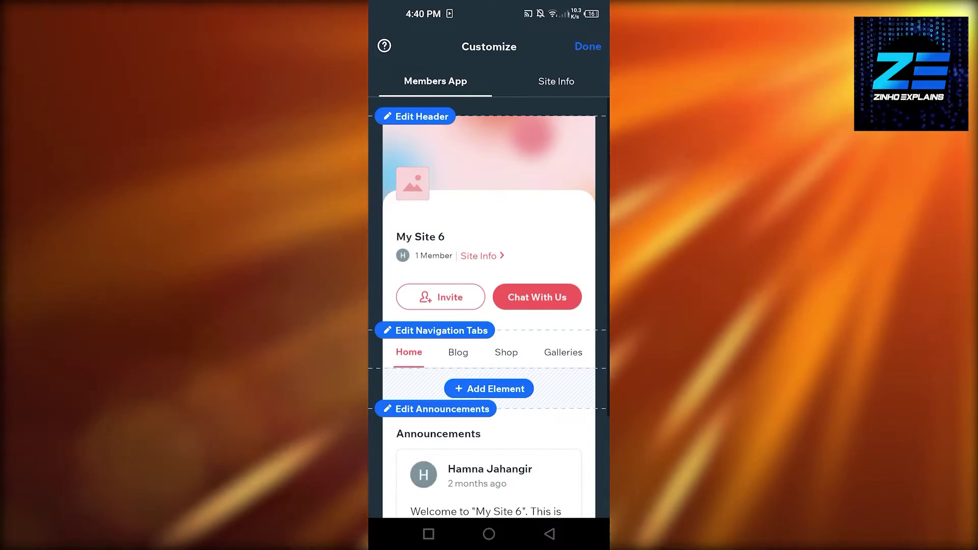
scroll(489, 306, down, 3)
scroll(490, 306, up, 3)
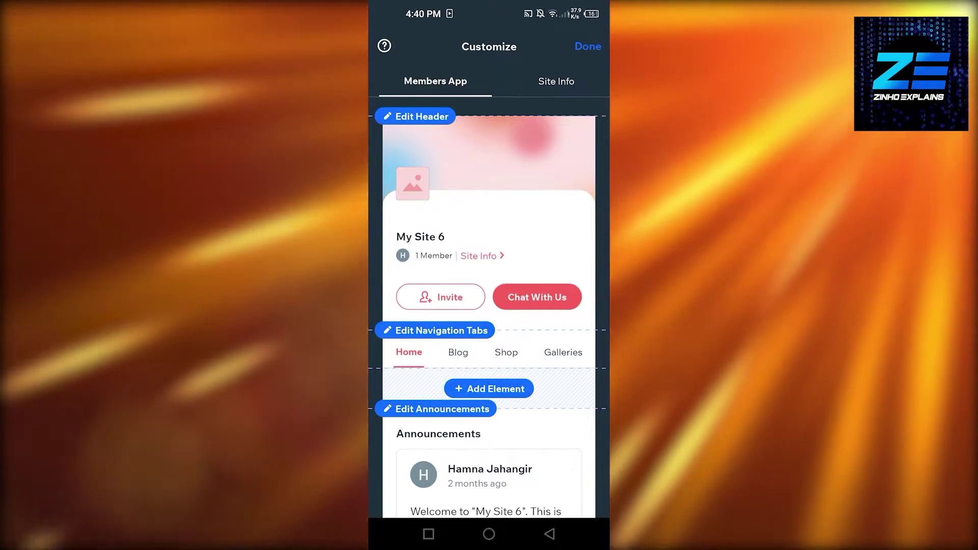
click(587, 46)
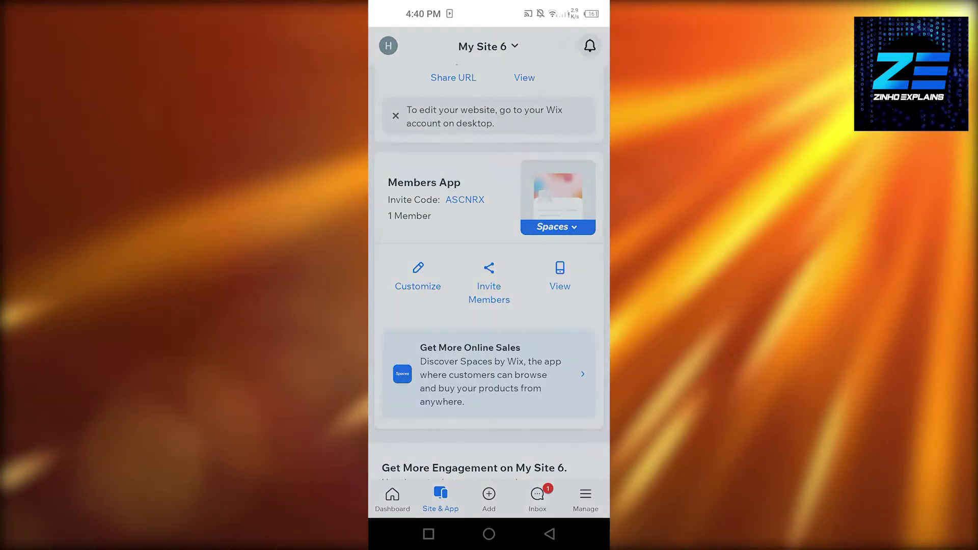
Step: Show the Quick Actions sheet for adding things to My Site 6
click(489, 499)
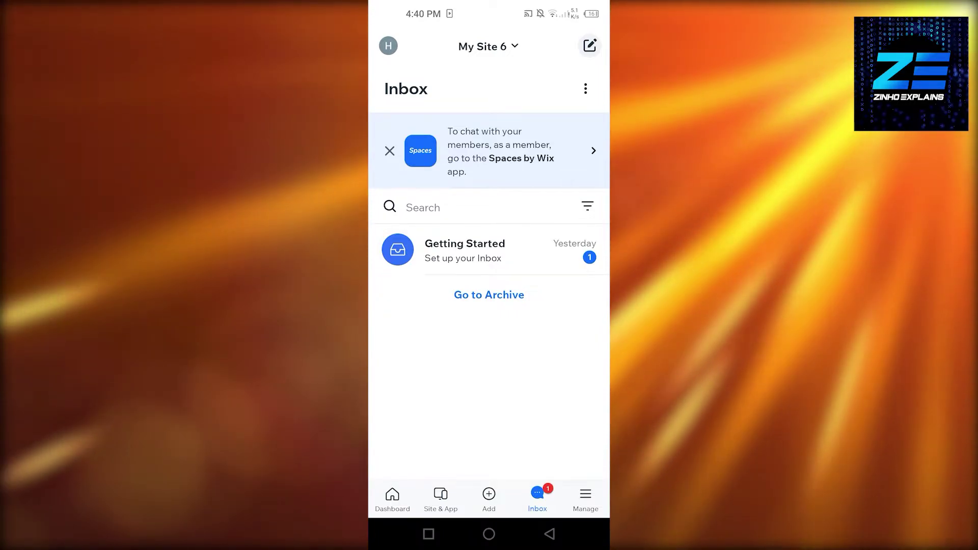
Step: Switch to the Manage tab with its Business, Get Paid, Analytics and Marketing tools
click(586, 499)
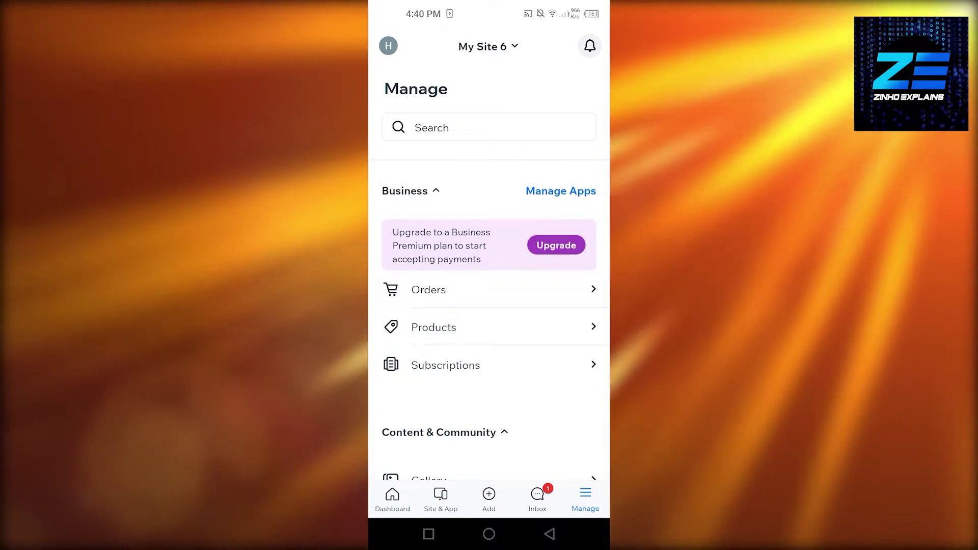
scroll(489, 306, down, 2)
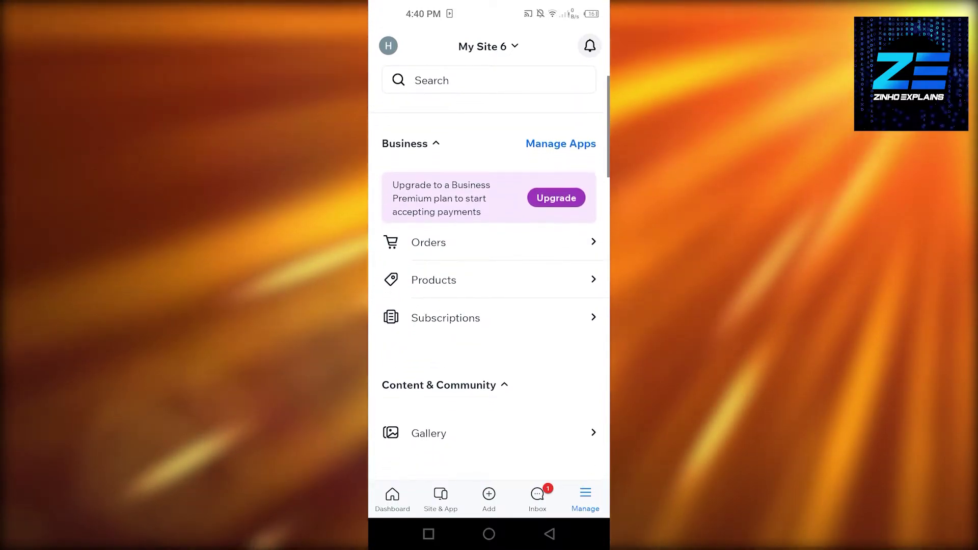
scroll(490, 305, down, 2)
scroll(489, 306, down, 5)
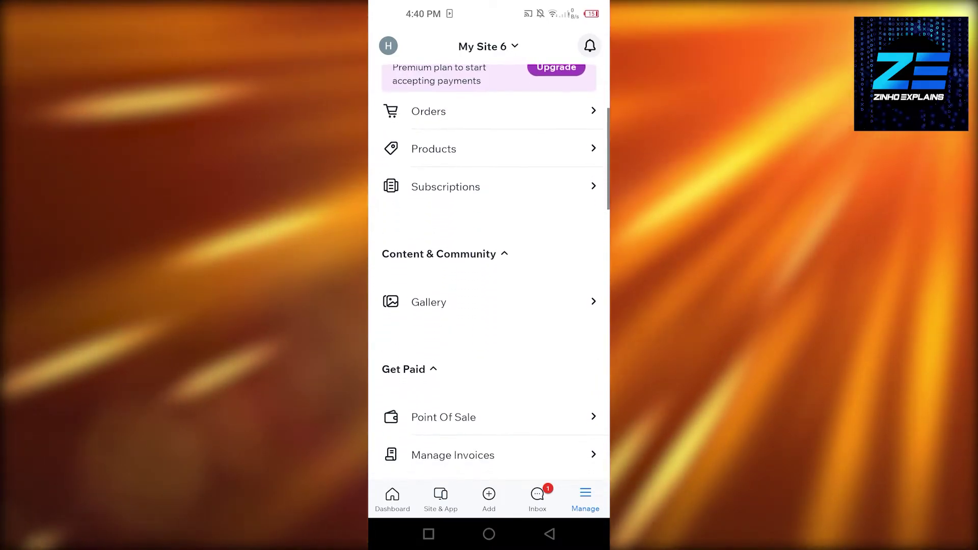
scroll(489, 306, down, 5)
scroll(489, 306, up, 6)
scroll(489, 306, up, 6)
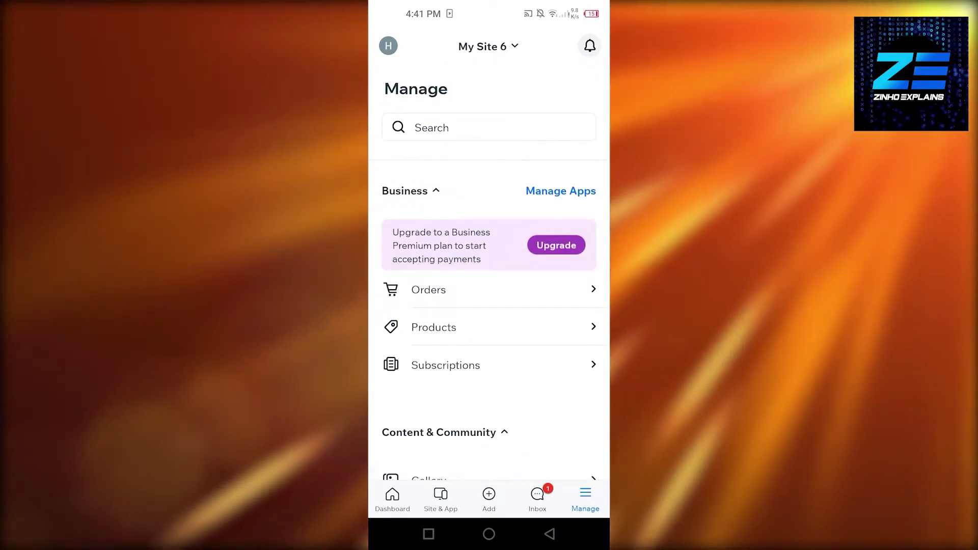
scroll(489, 306, down, 4)
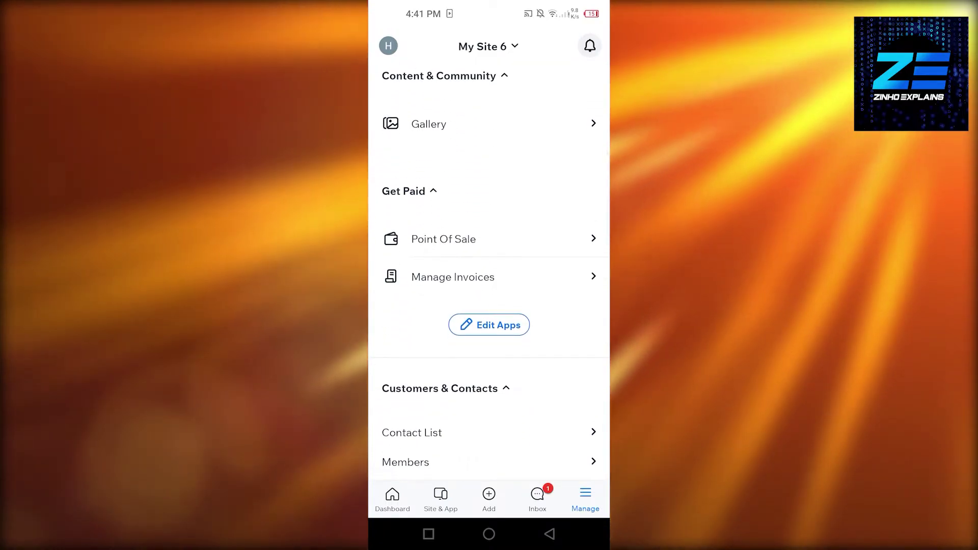
scroll(489, 306, down, 5)
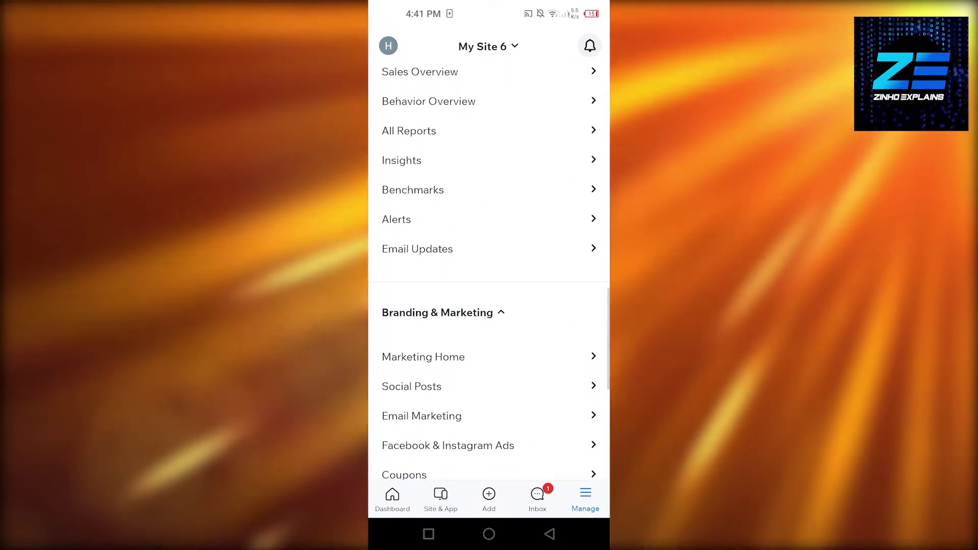
scroll(490, 305, down, 5)
scroll(489, 307, up, 10)
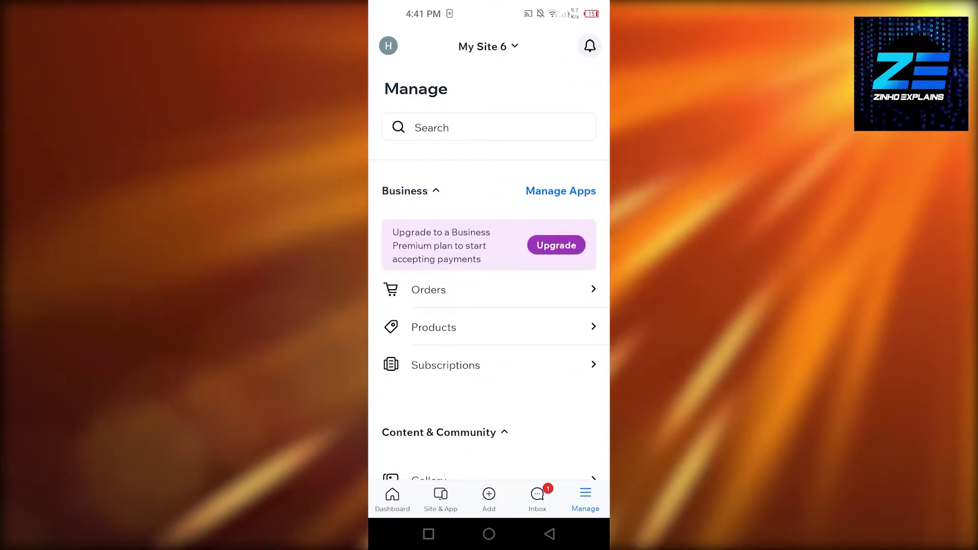
Step: Switch back to the Dashboard tab with setup progress and analytics cards
click(392, 498)
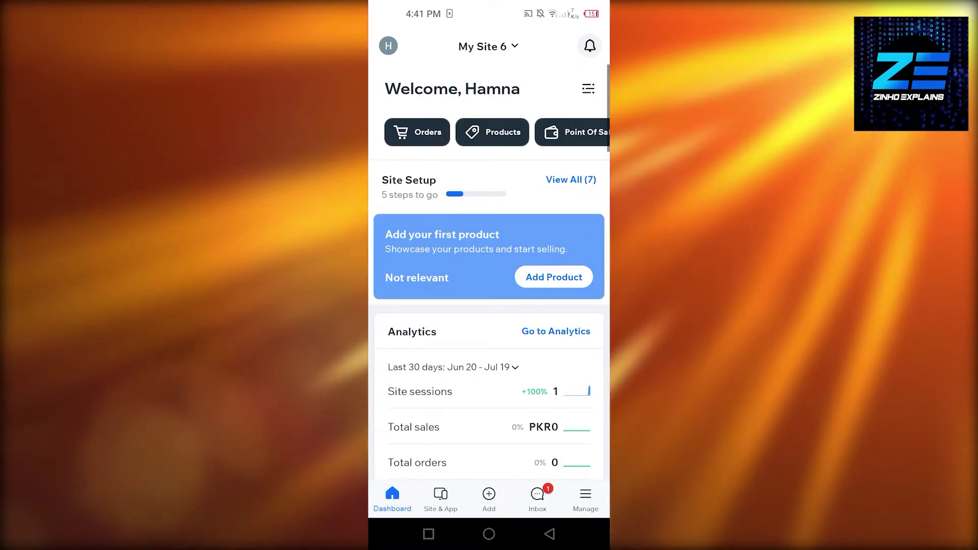
scroll(489, 306, down, 5)
scroll(490, 305, down, 5)
scroll(489, 306, down, 2)
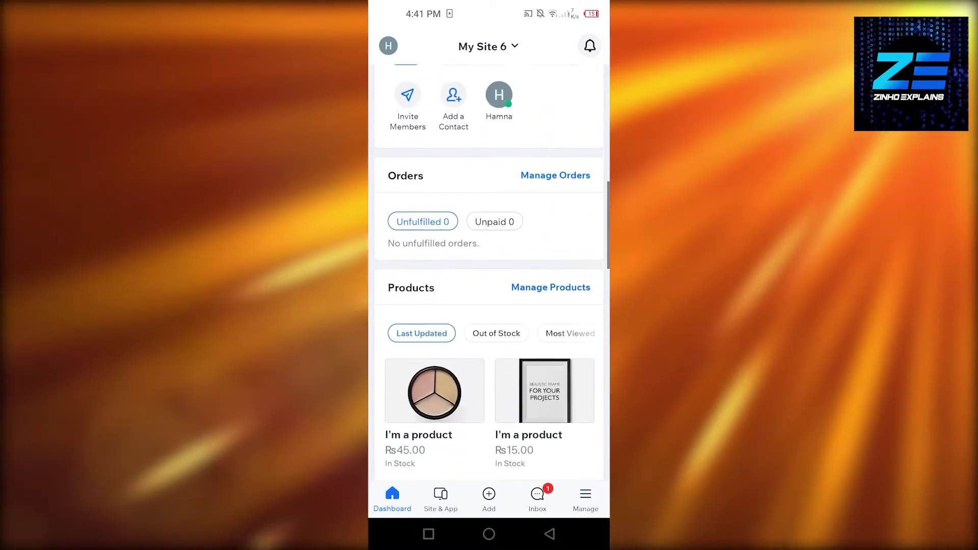
scroll(489, 306, up, 6)
scroll(489, 306, up, 2)
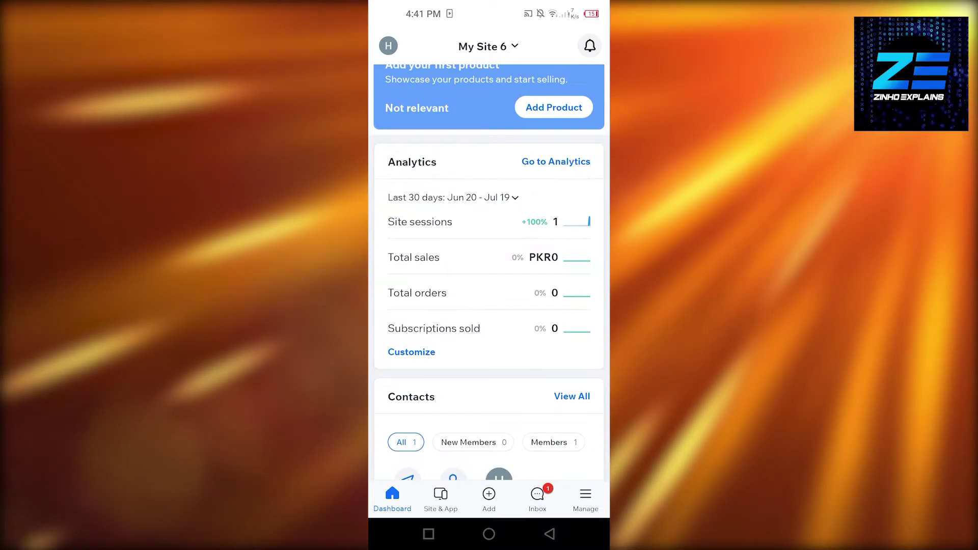
scroll(490, 307, down, 5)
scroll(489, 307, down, 4)
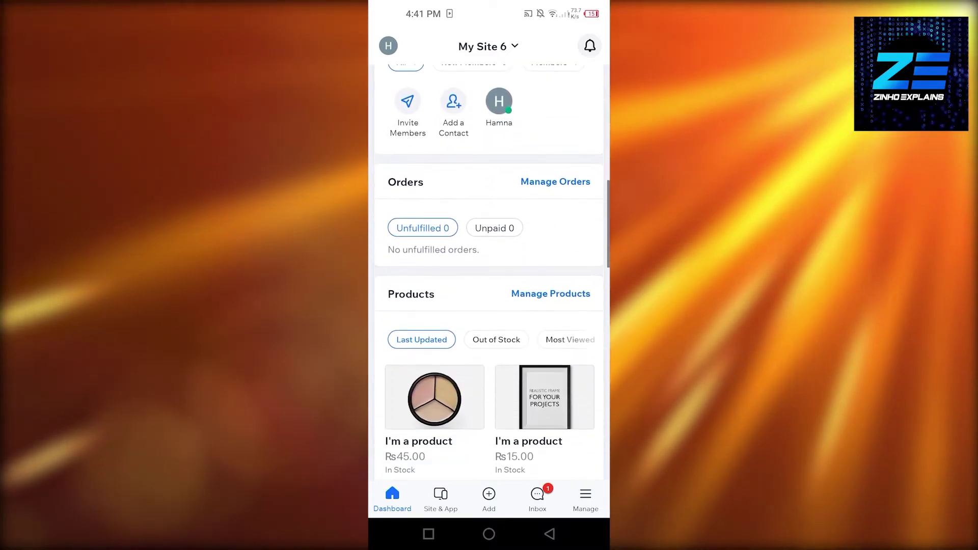
scroll(489, 305, down, 2)
scroll(489, 306, down, 4)
scroll(489, 306, down, 4)
scroll(489, 307, down, 4)
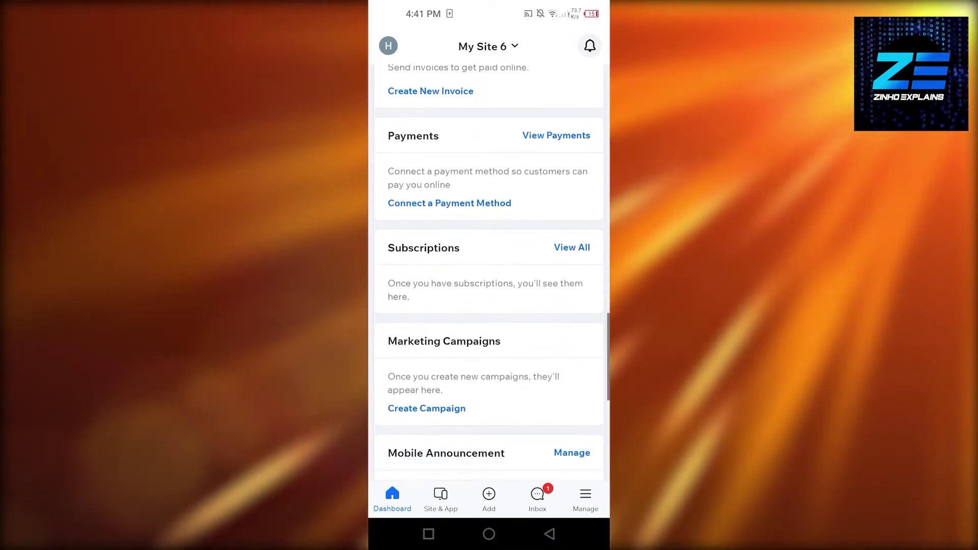
scroll(489, 306, down, 3)
scroll(489, 306, up, 4)
scroll(489, 306, up, 2)
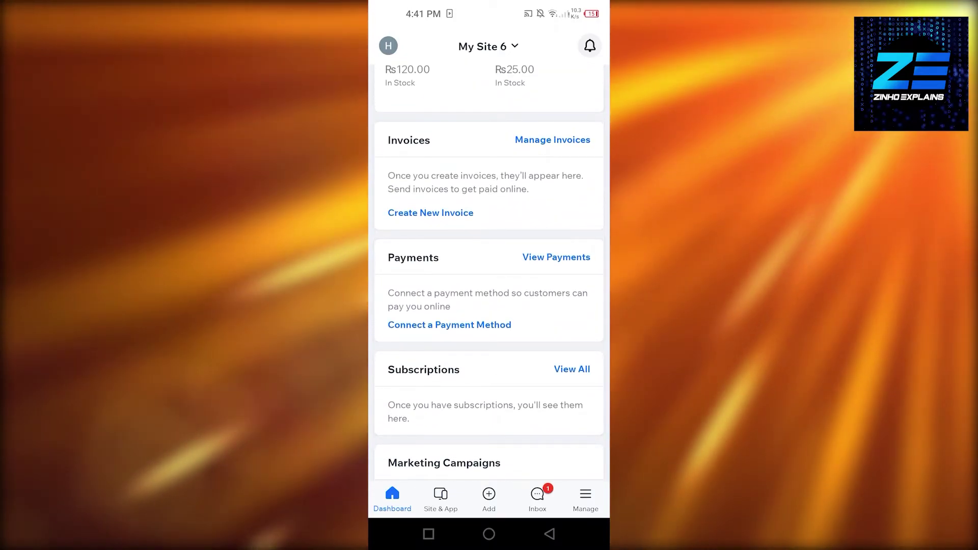
scroll(489, 305, down, 5)
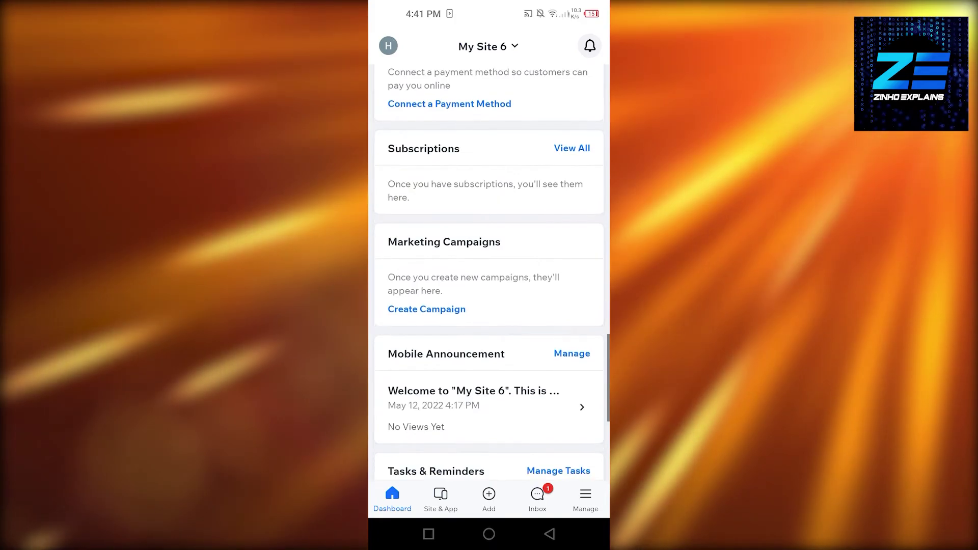
scroll(490, 306, down, 3)
scroll(489, 306, down, 3)
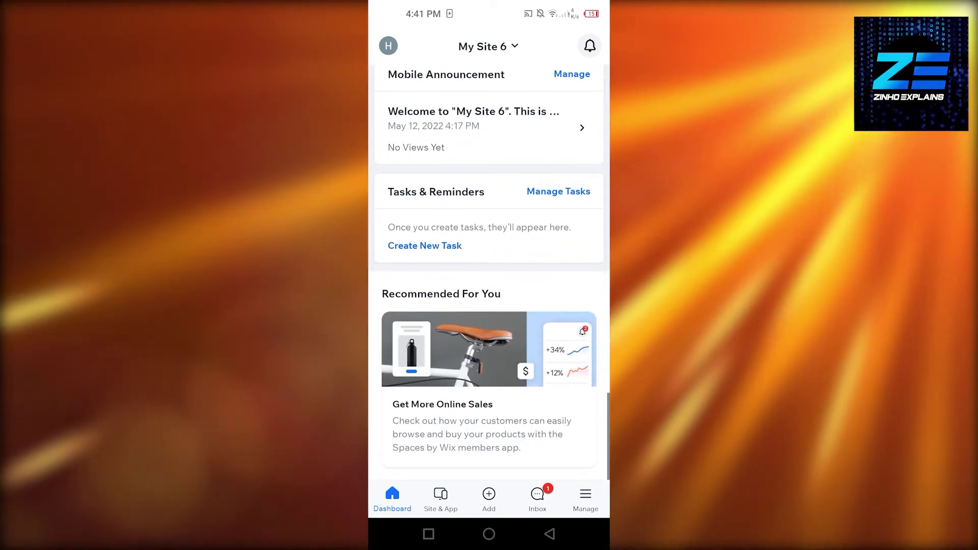
scroll(490, 306, up, 5)
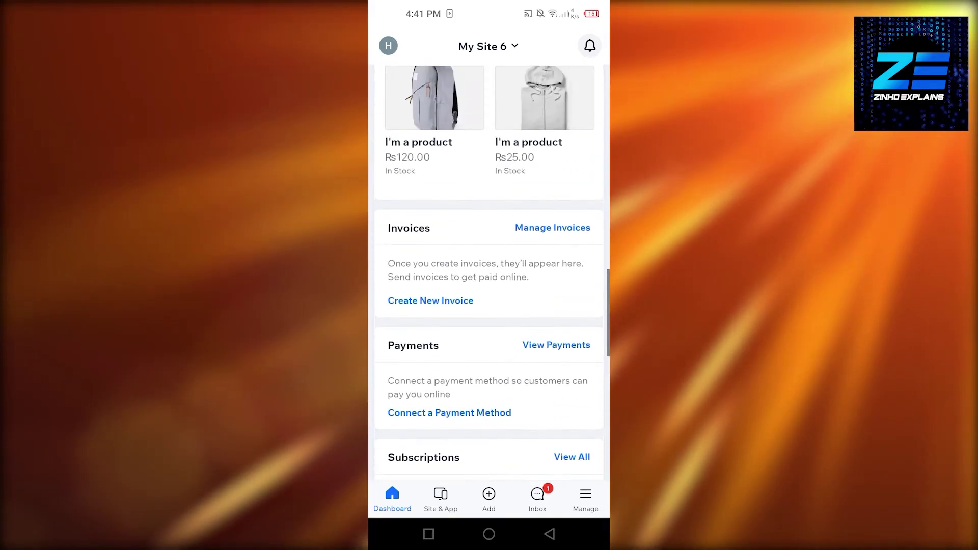
scroll(489, 305, up, 5)
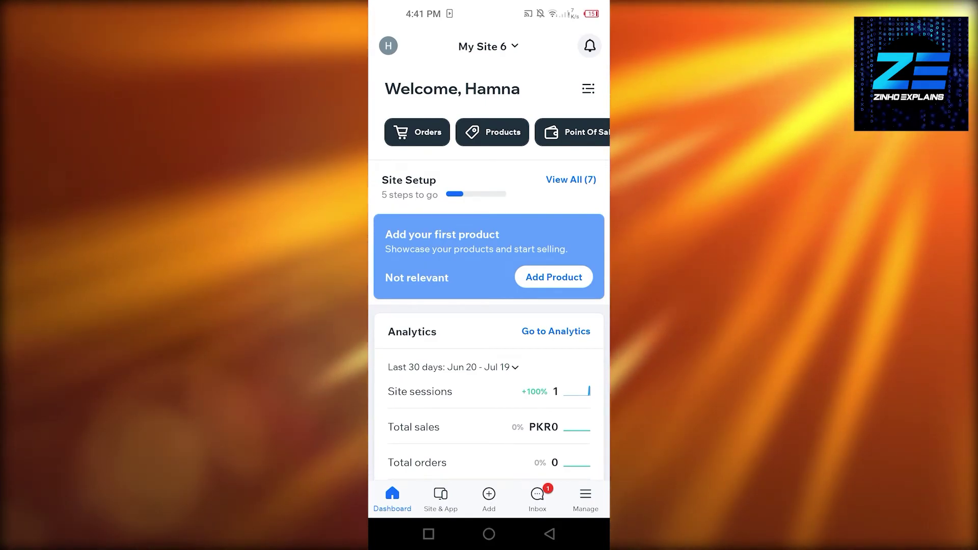